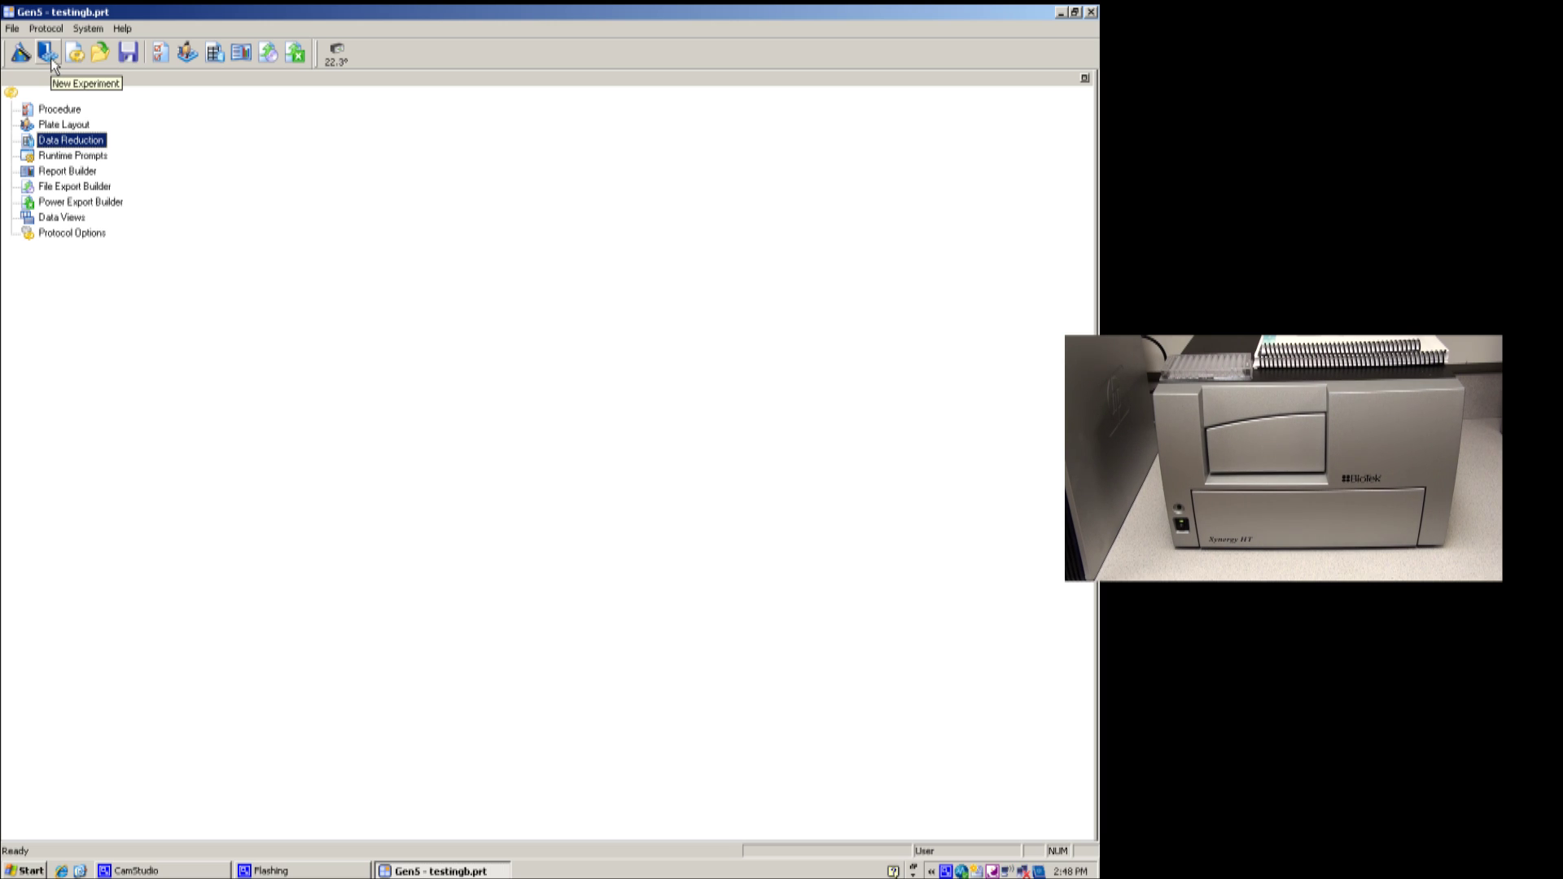
Create a new experiment based on the testingb.prt protocol
left_click(14, 28)
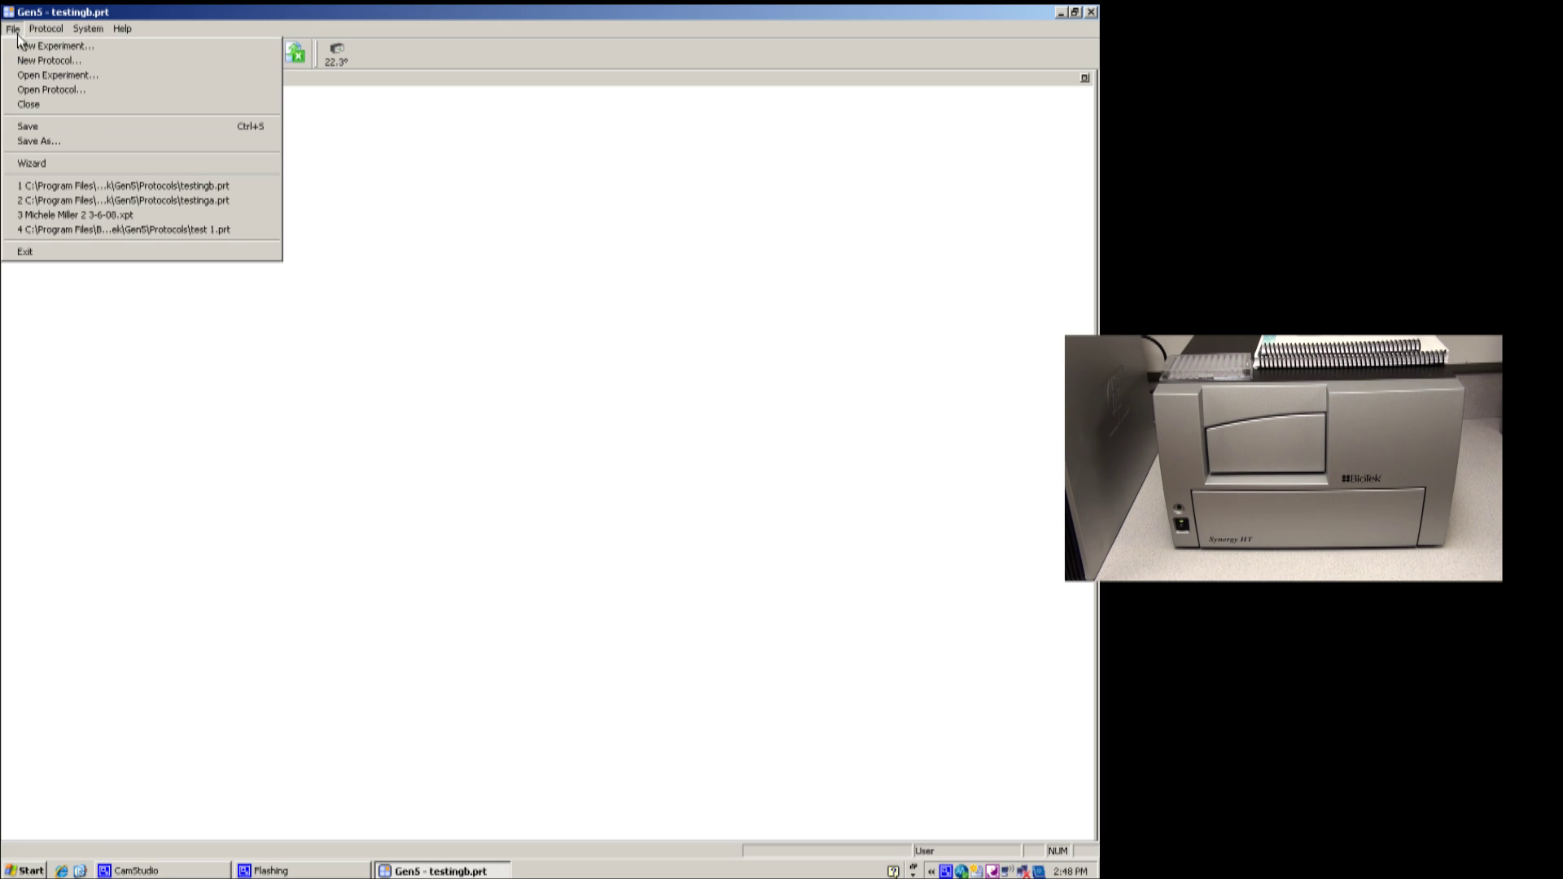
left_click(25, 47)
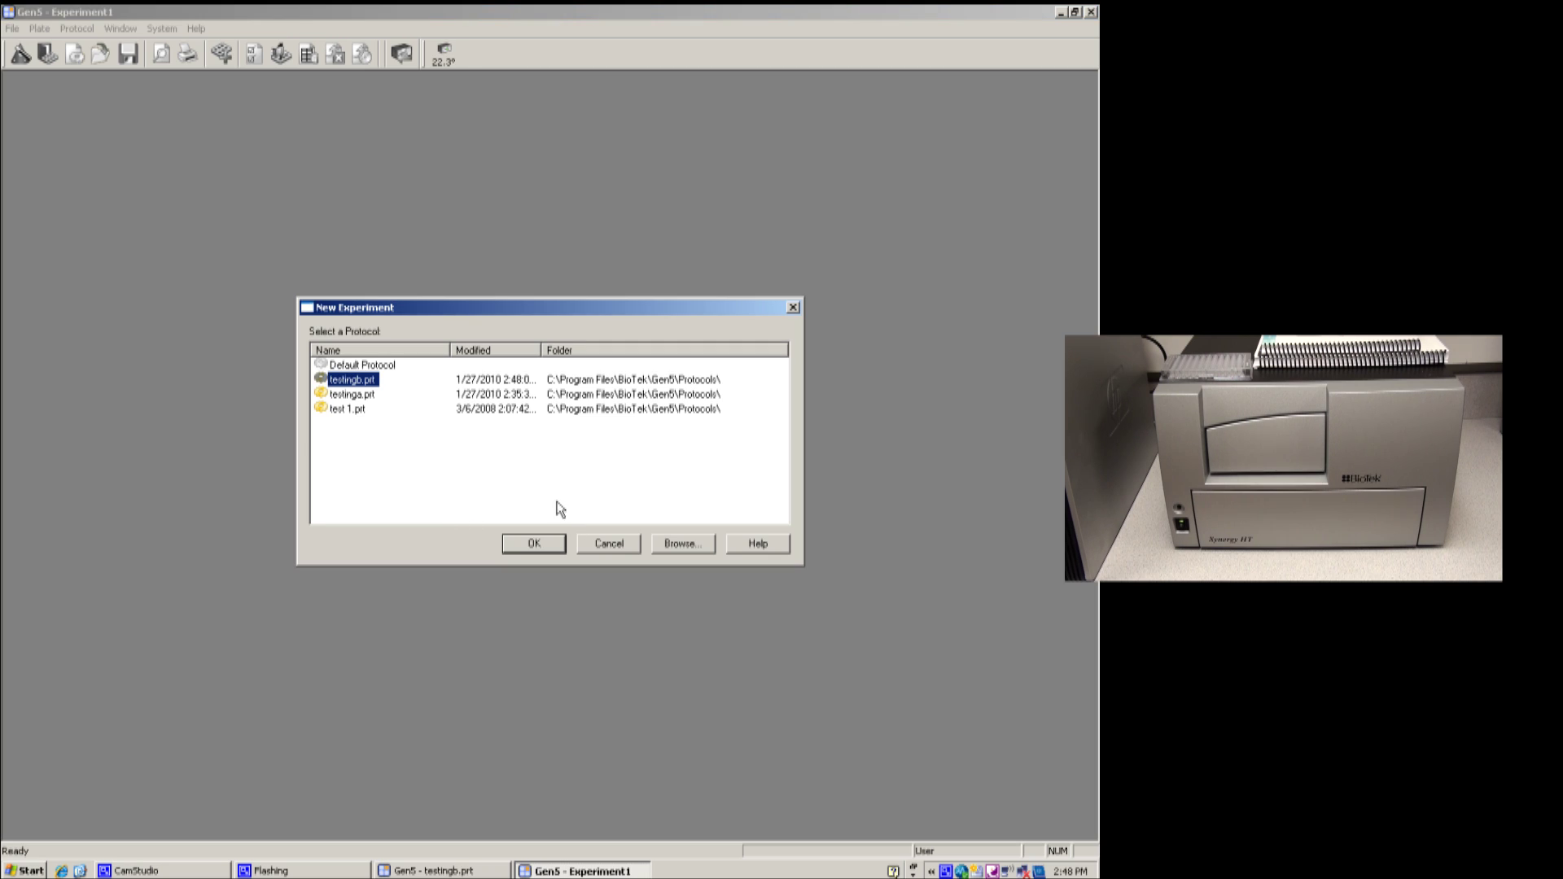
left_click(543, 547)
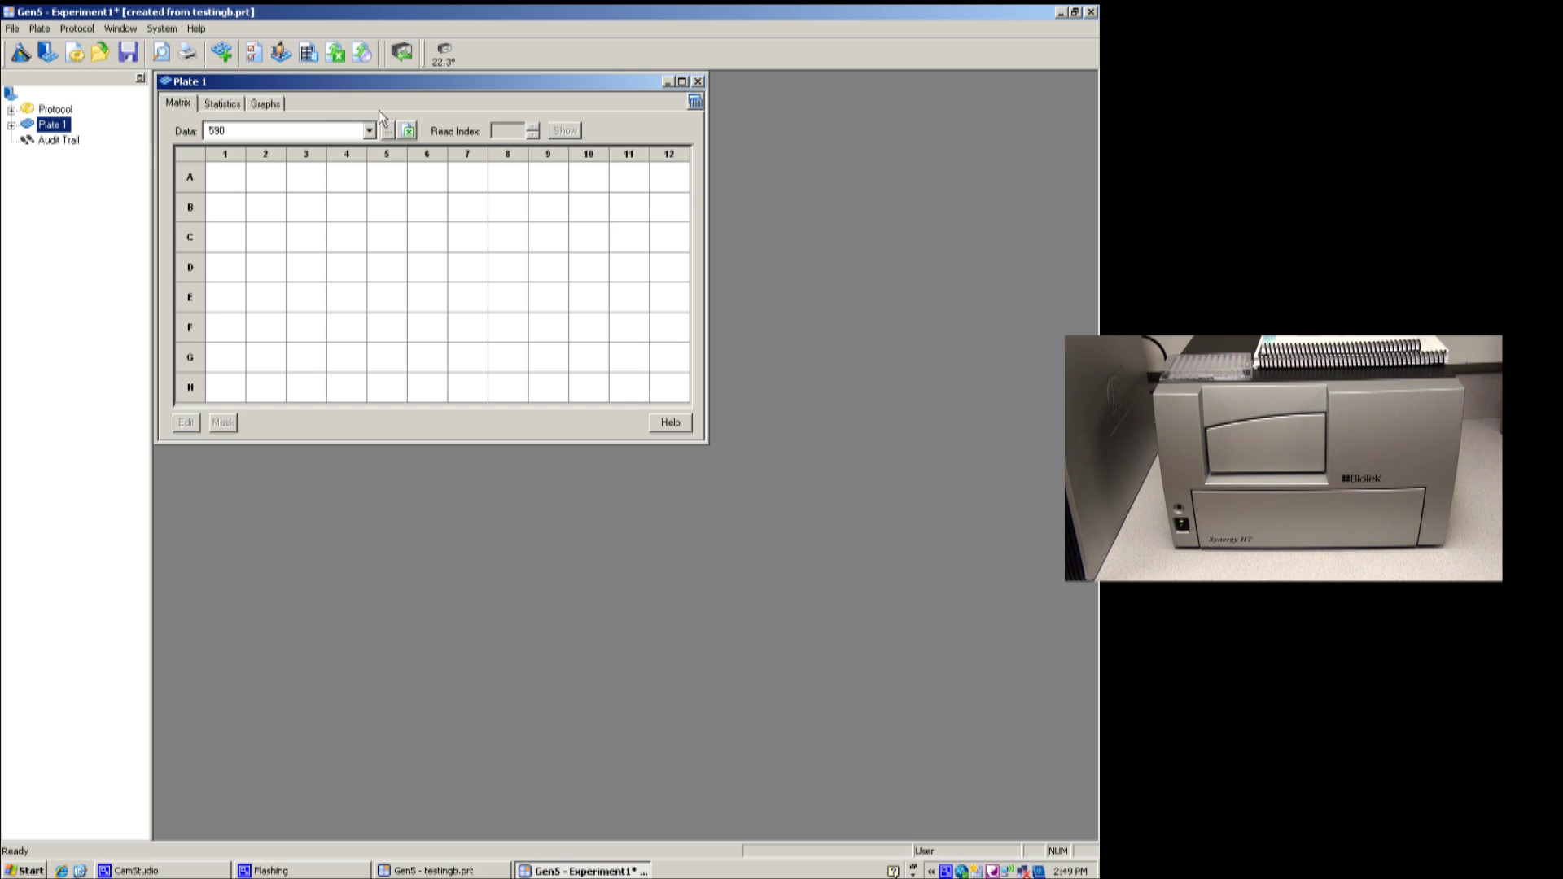
Read Plate 1 on the reader to fill columns 1–6 with 590 absorbance values
left_click(403, 59)
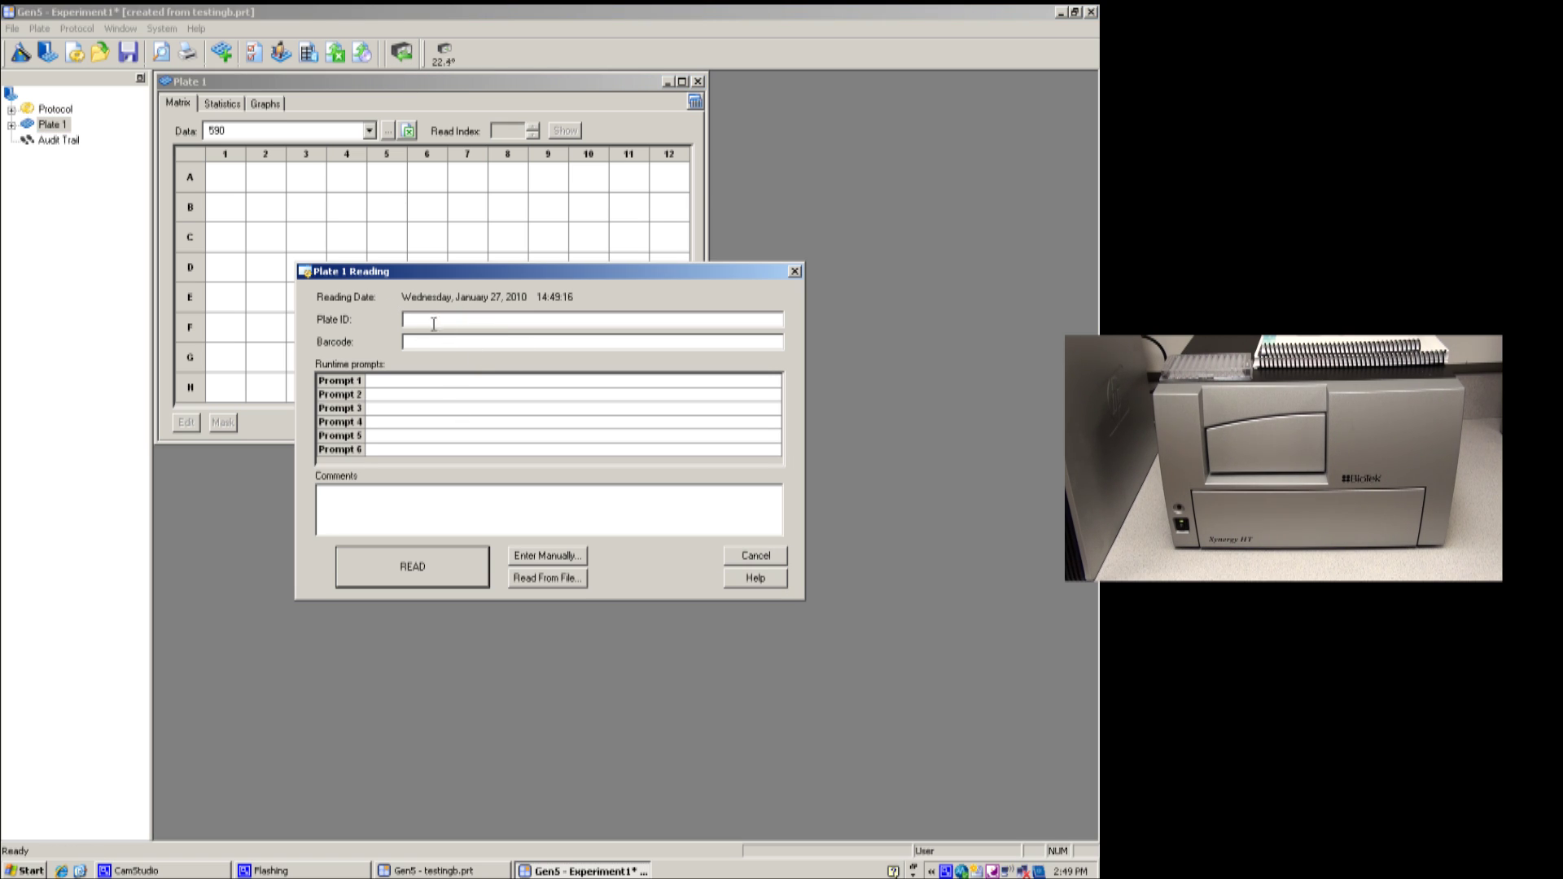
left_click(415, 574)
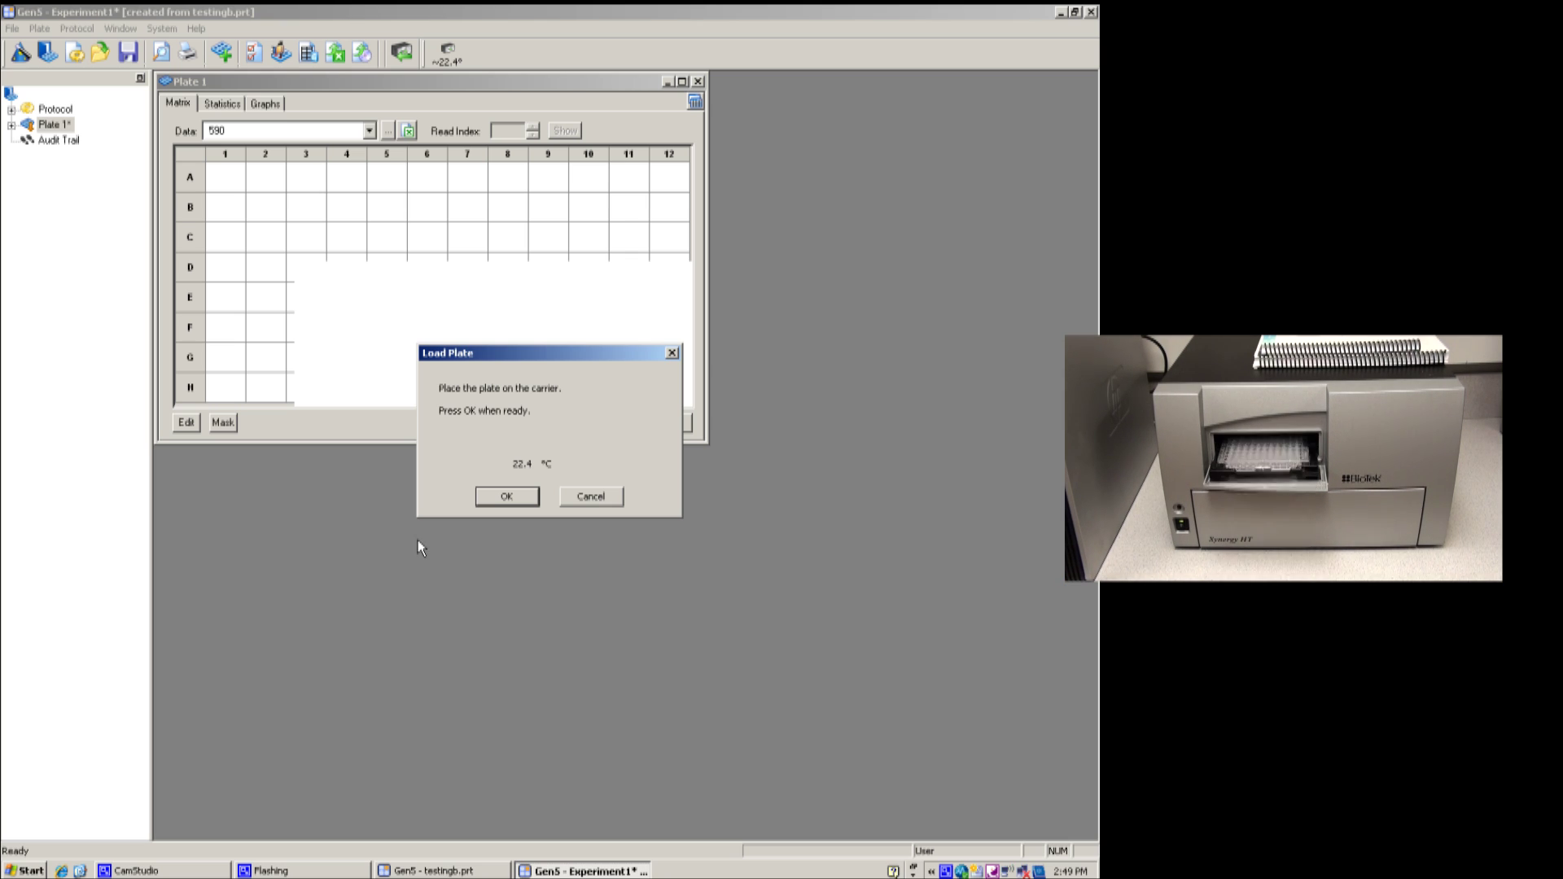
left_click(514, 497)
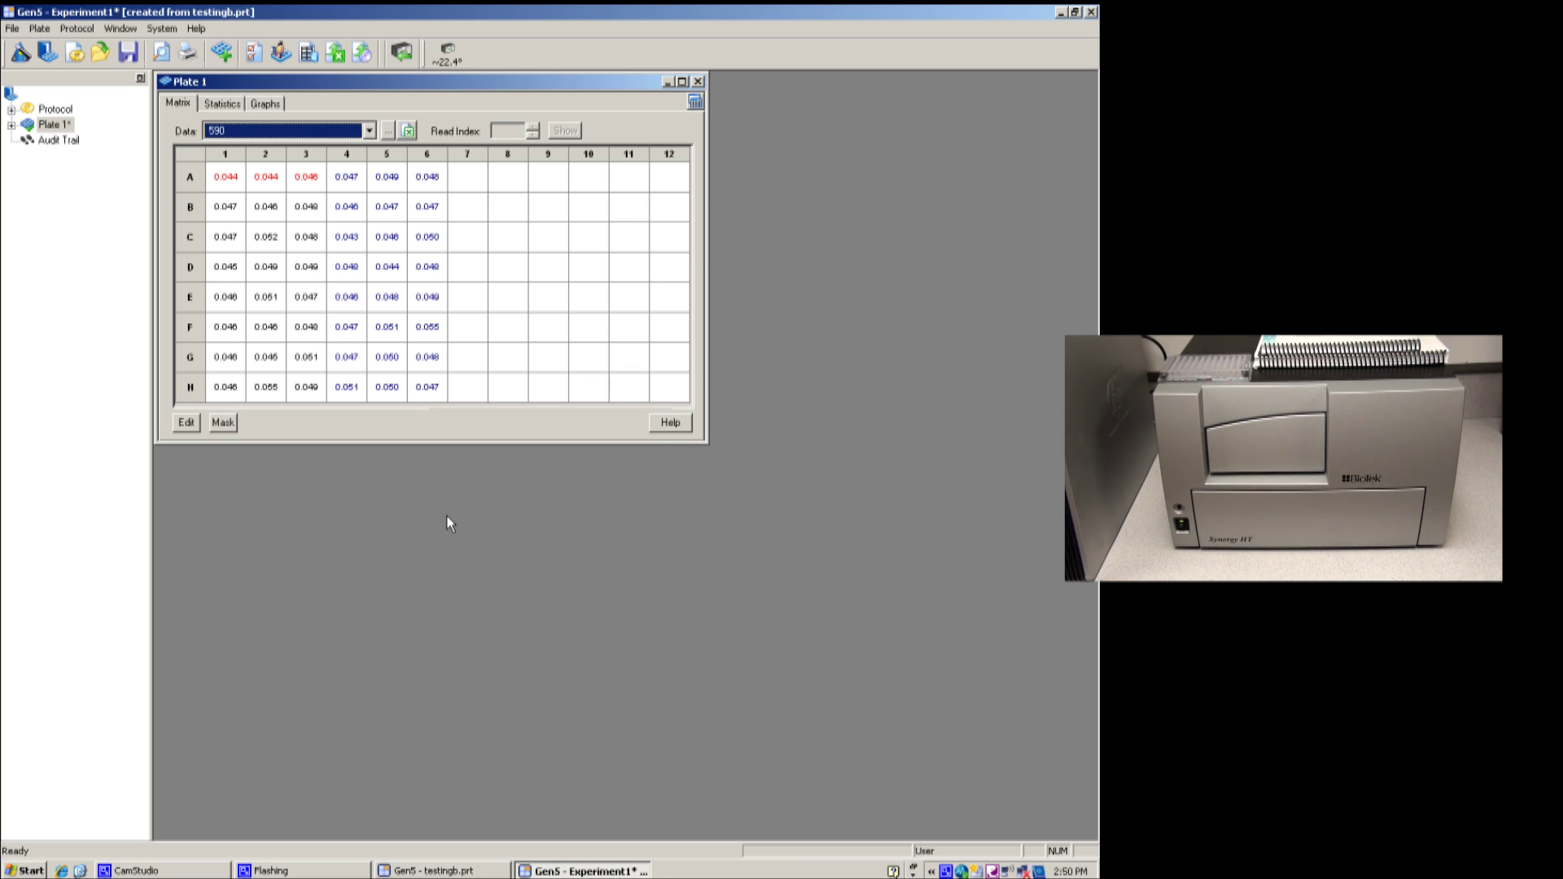
Compare the well Layout with the 590 readings and view the QuickExport/Copy options
left_click(371, 130)
left_click(336, 149)
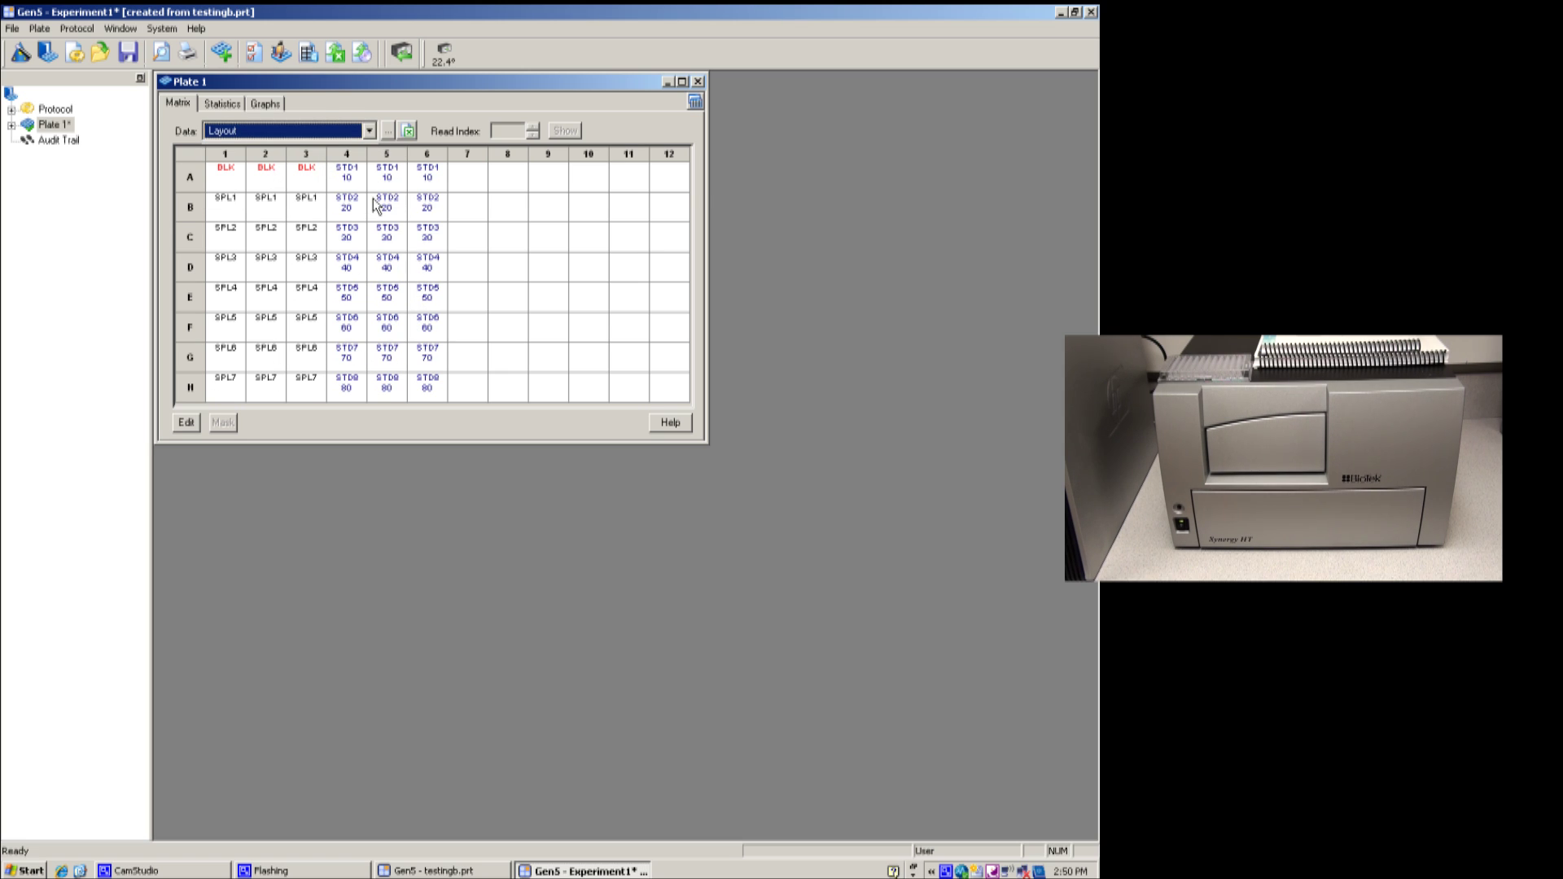
left_click(363, 133)
left_click(309, 162)
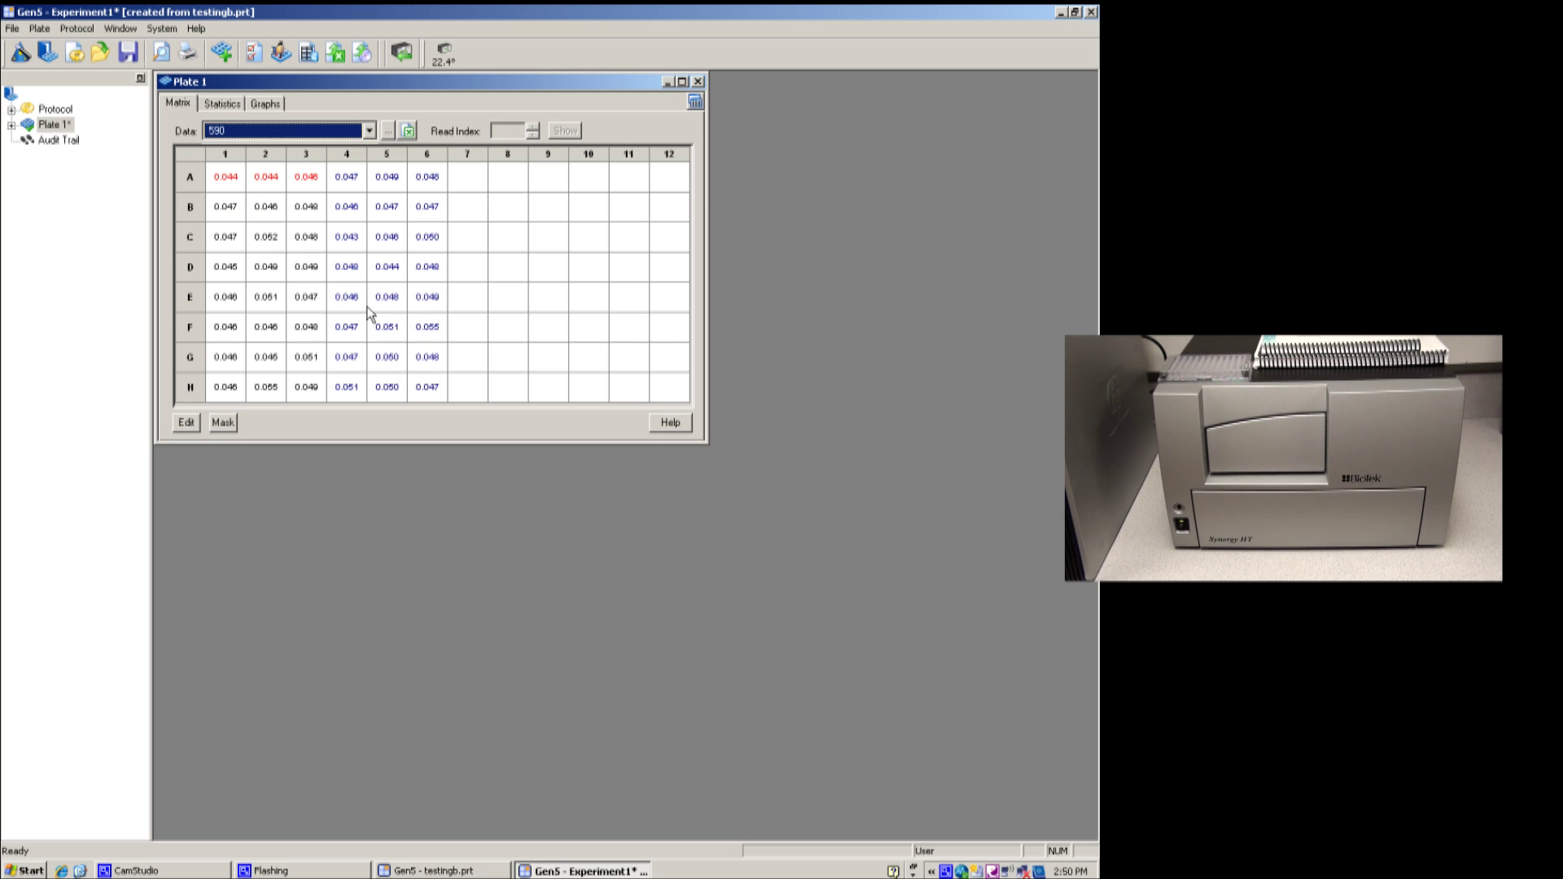
right_click(340, 281)
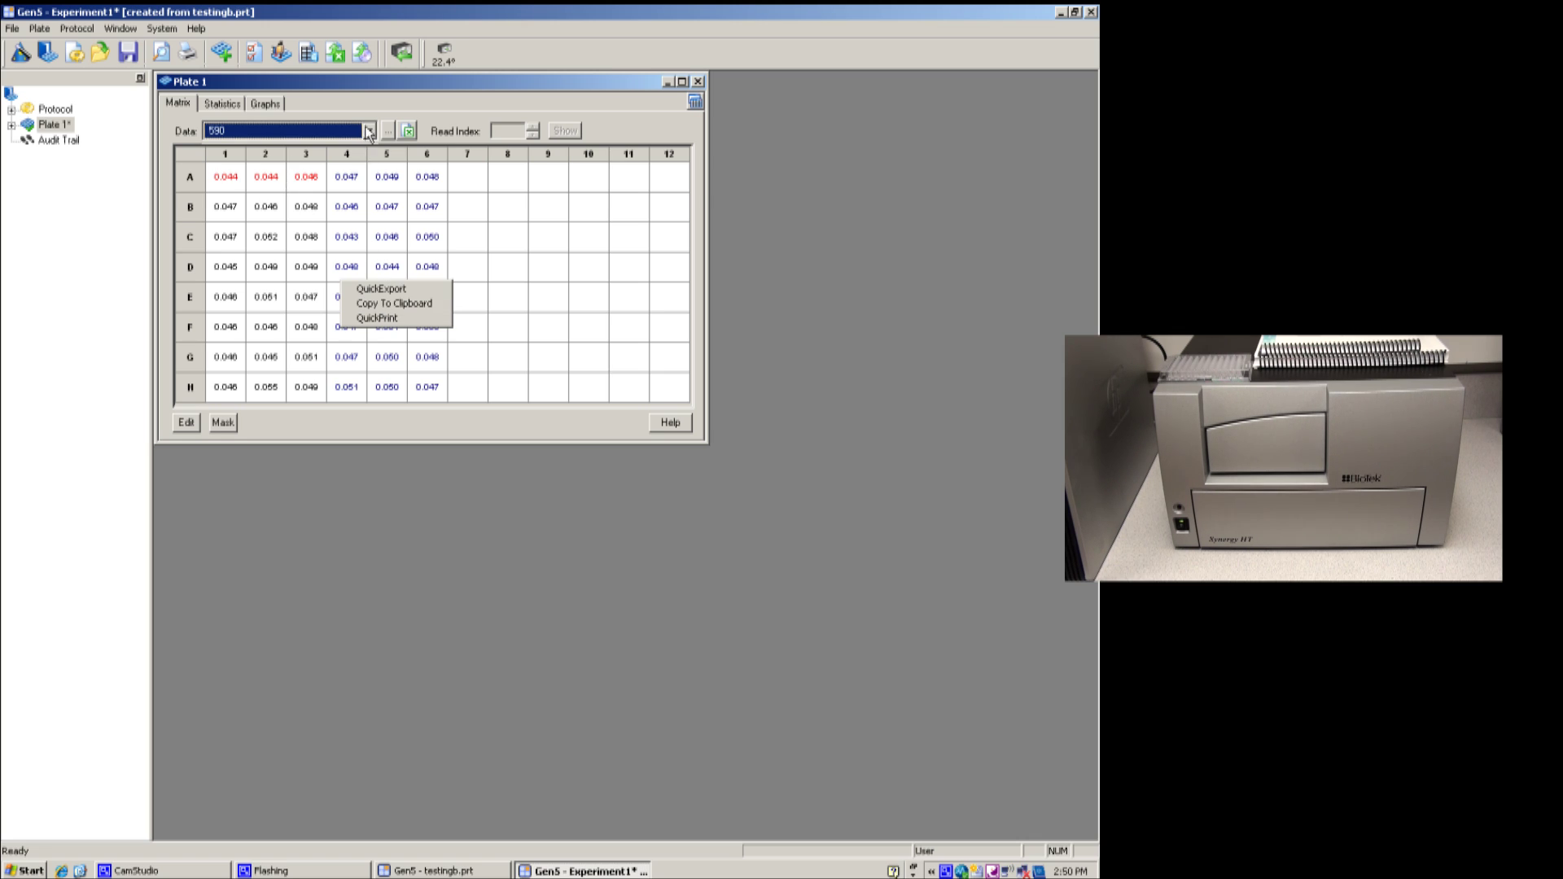
left_click(369, 131)
Review the Blank 590 and Conc matrices, then the Statistics and standard curve graph
left_click(328, 176)
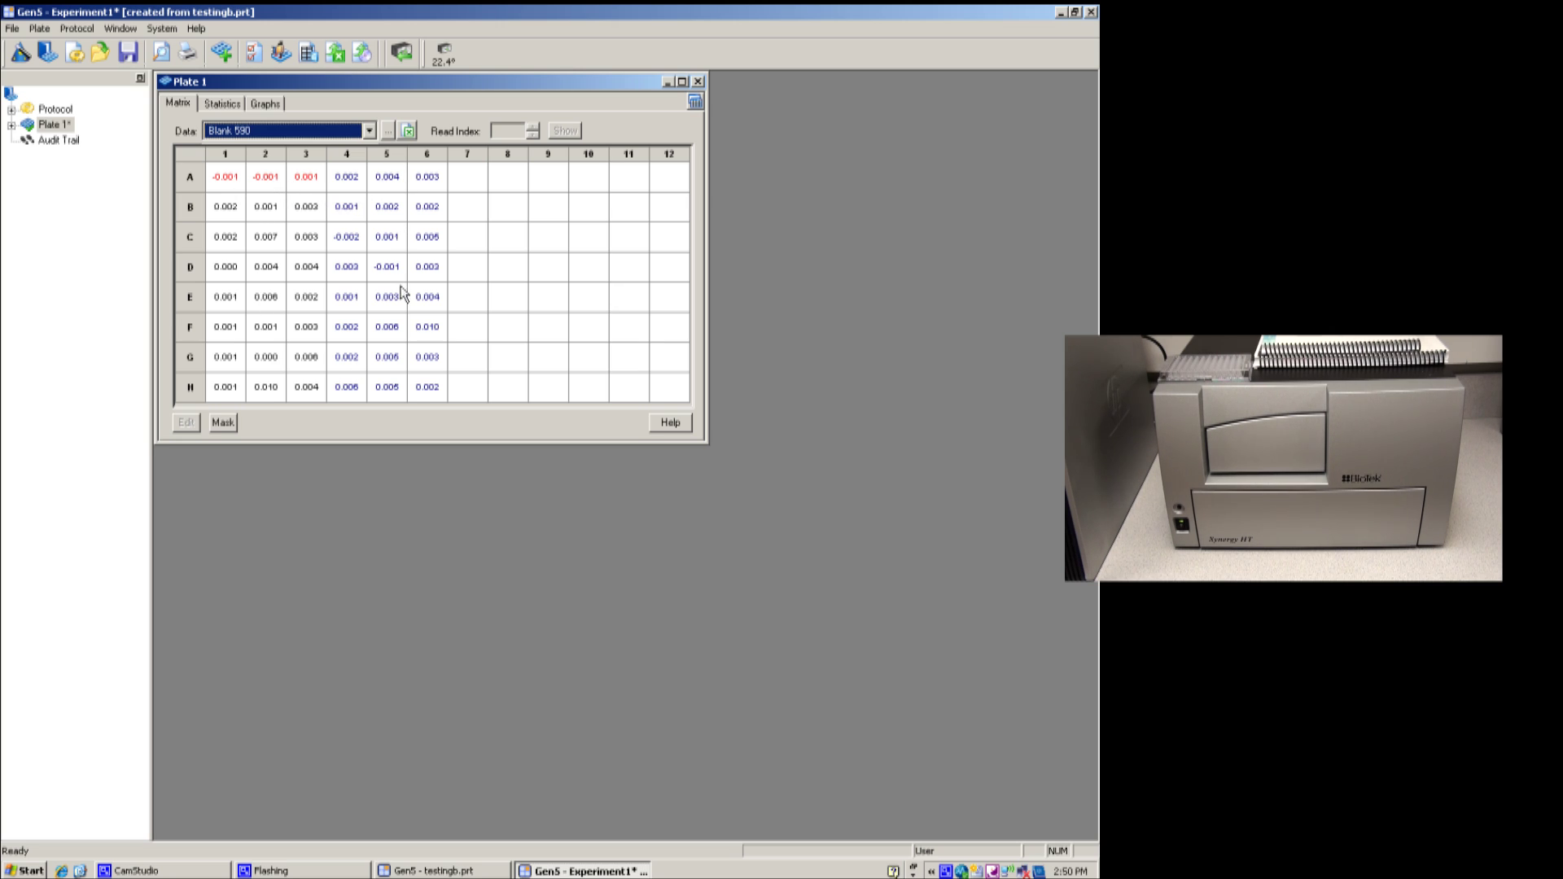
left_click(369, 131)
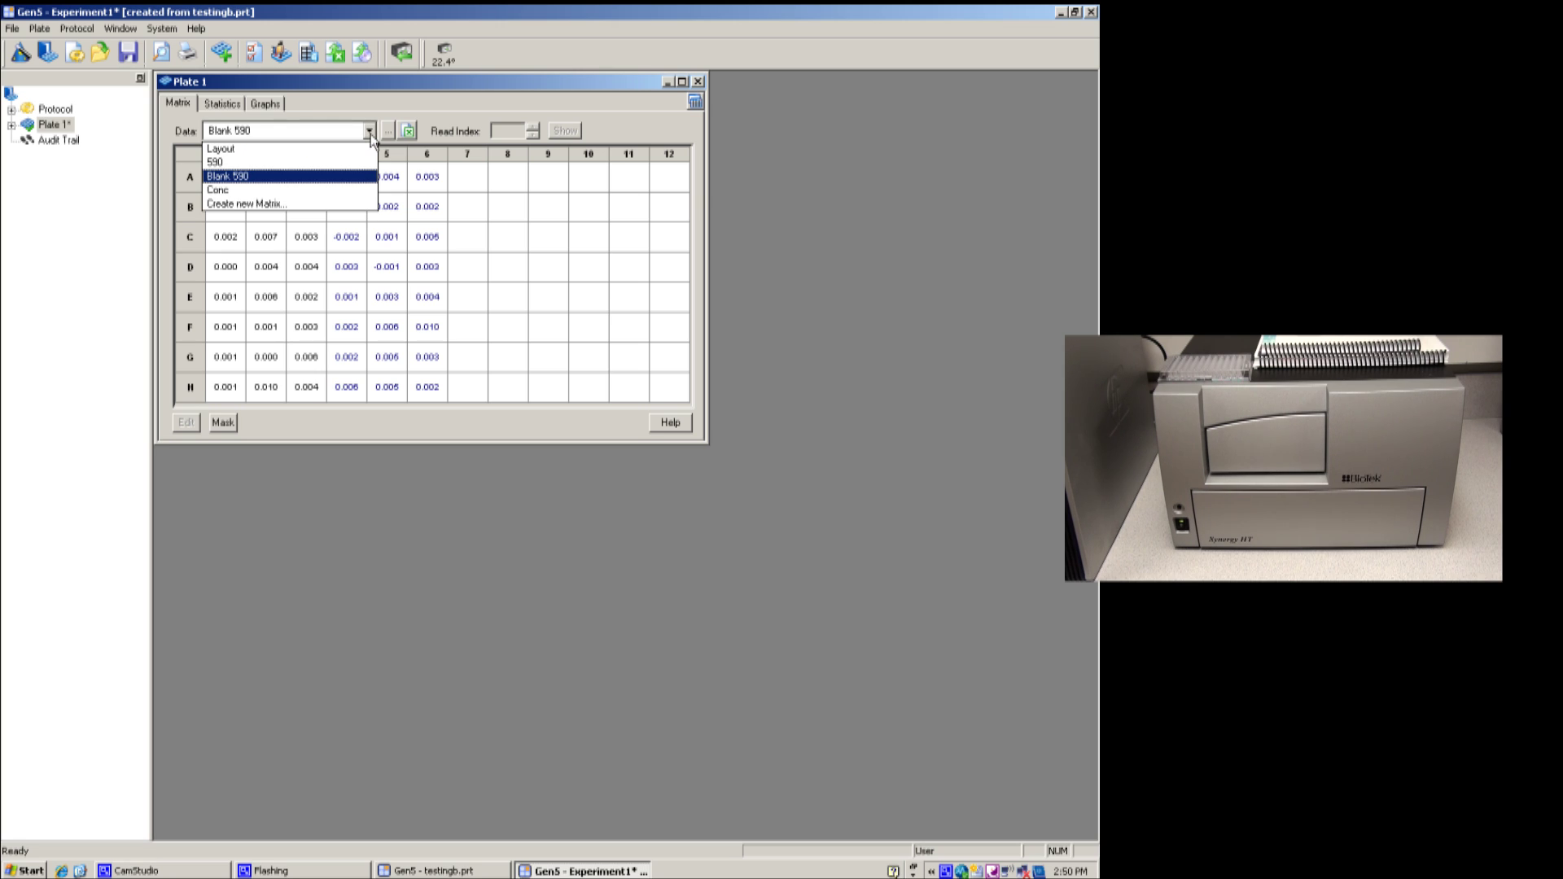
left_click(250, 192)
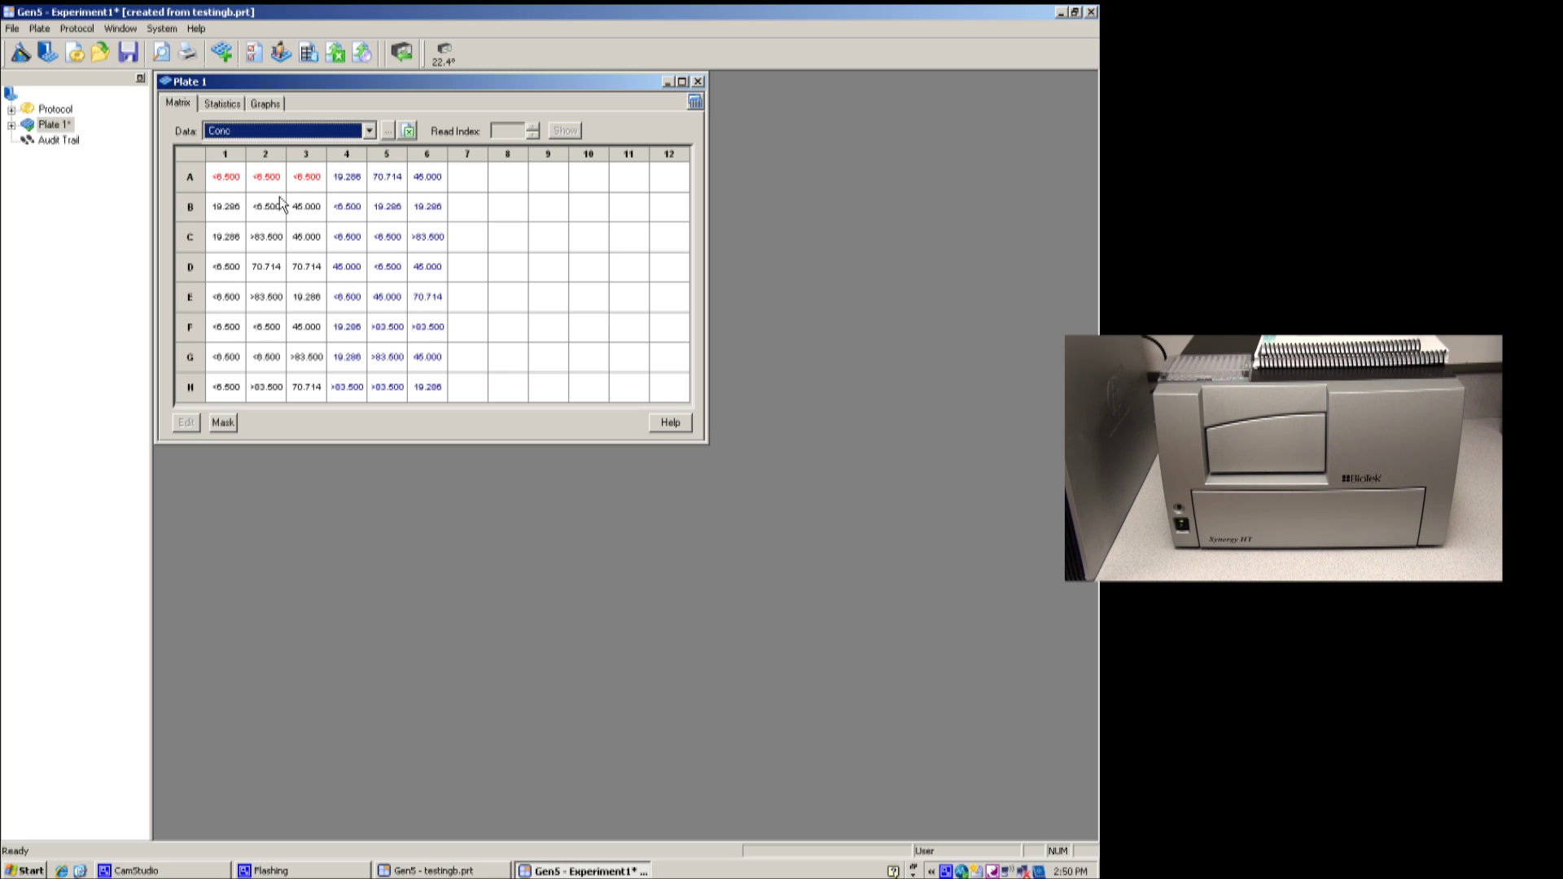
left_click(233, 103)
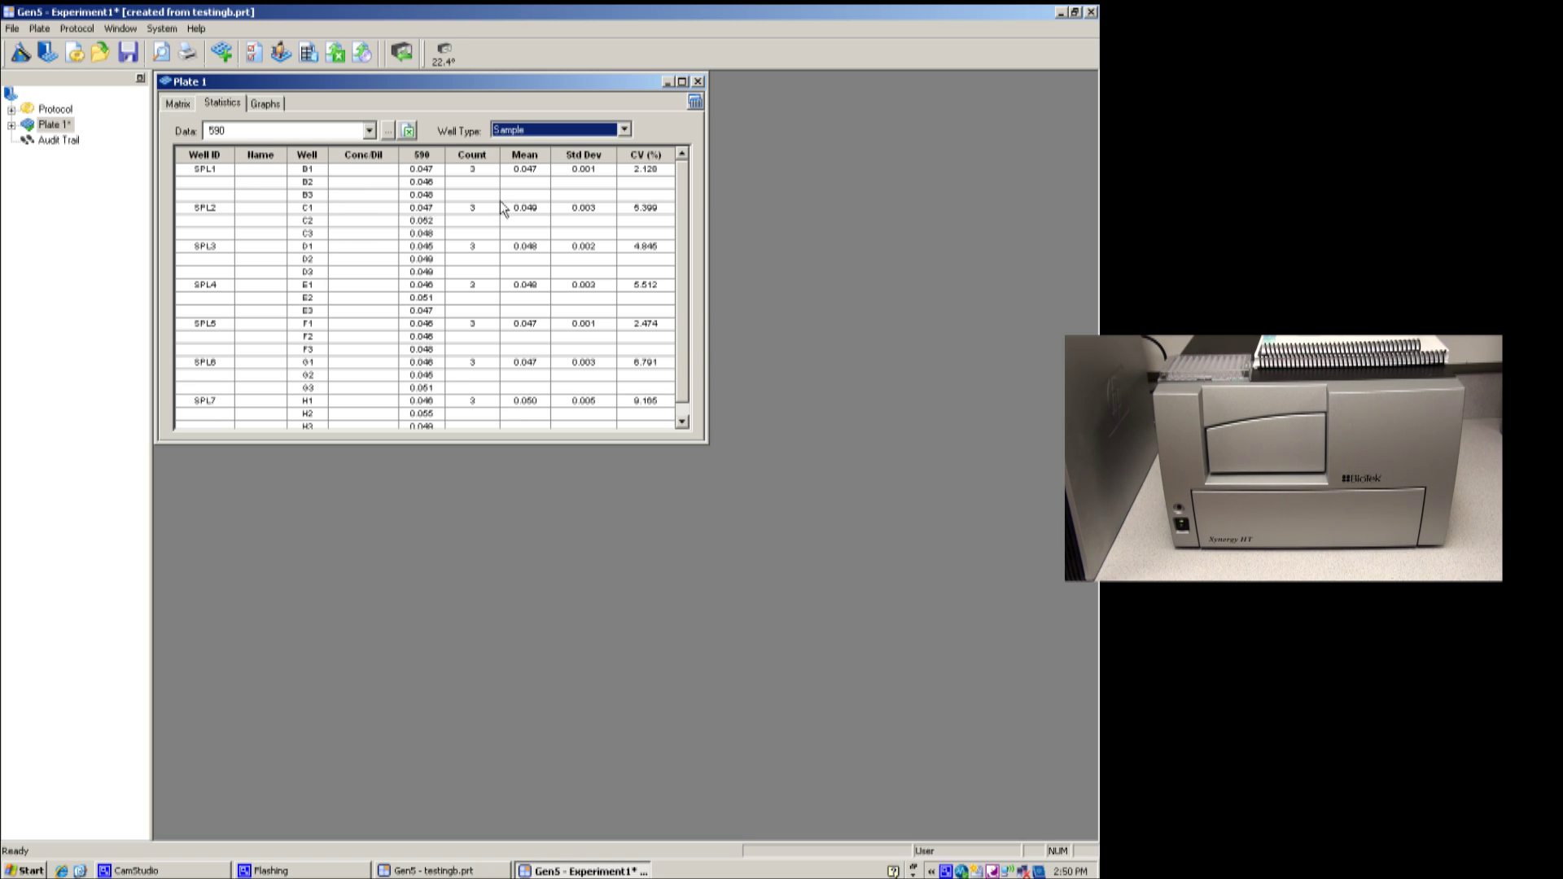
left_click(267, 103)
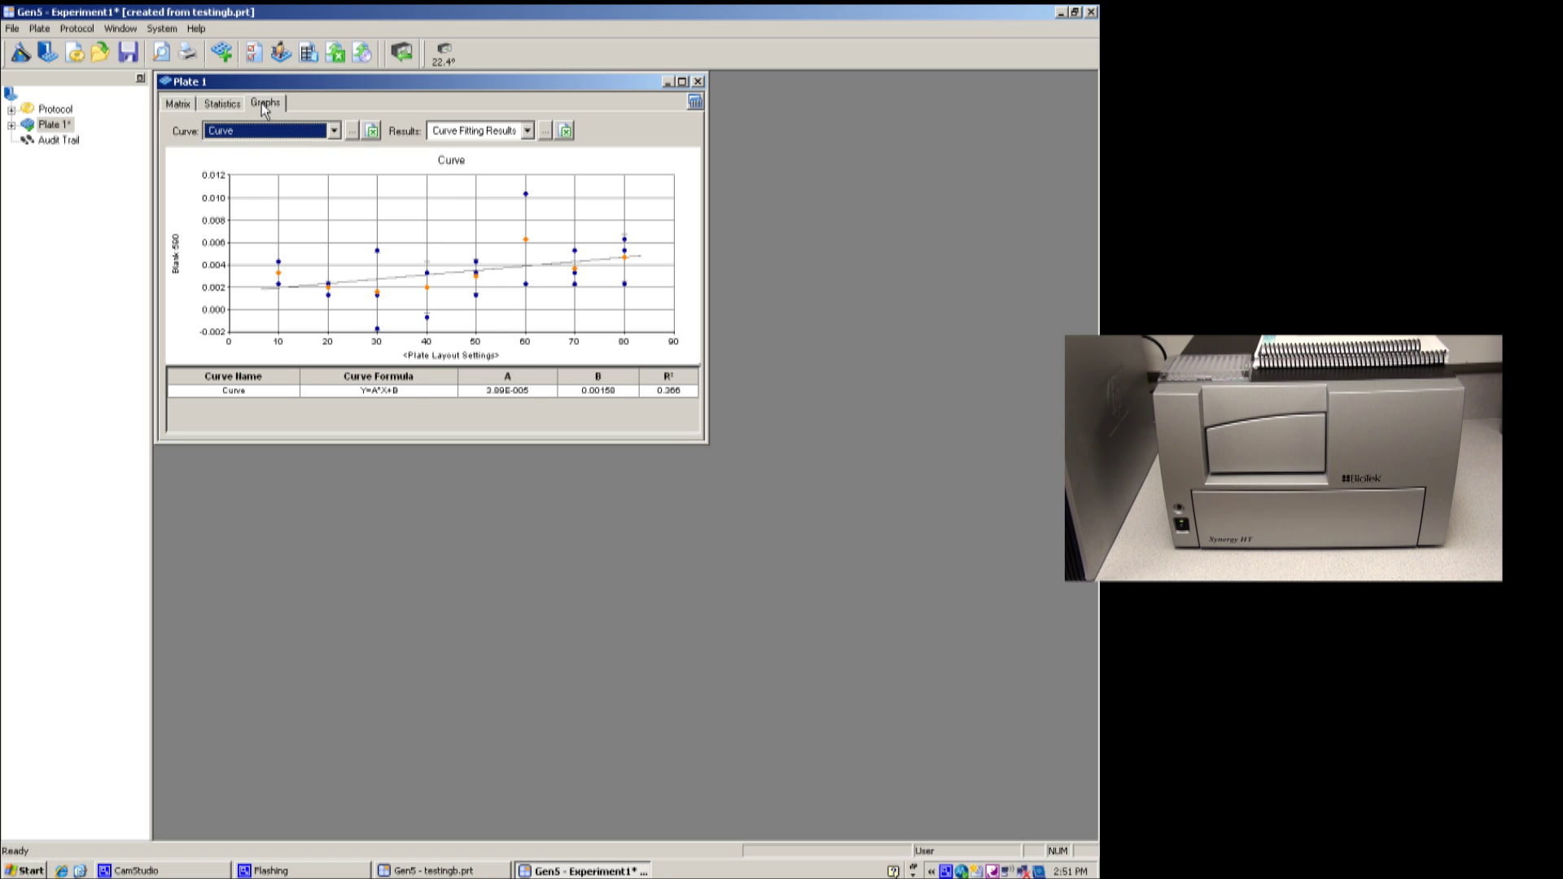
Revisit Statistics and the matrix, then save the experiment as Experiment1.xpt
left_click(223, 105)
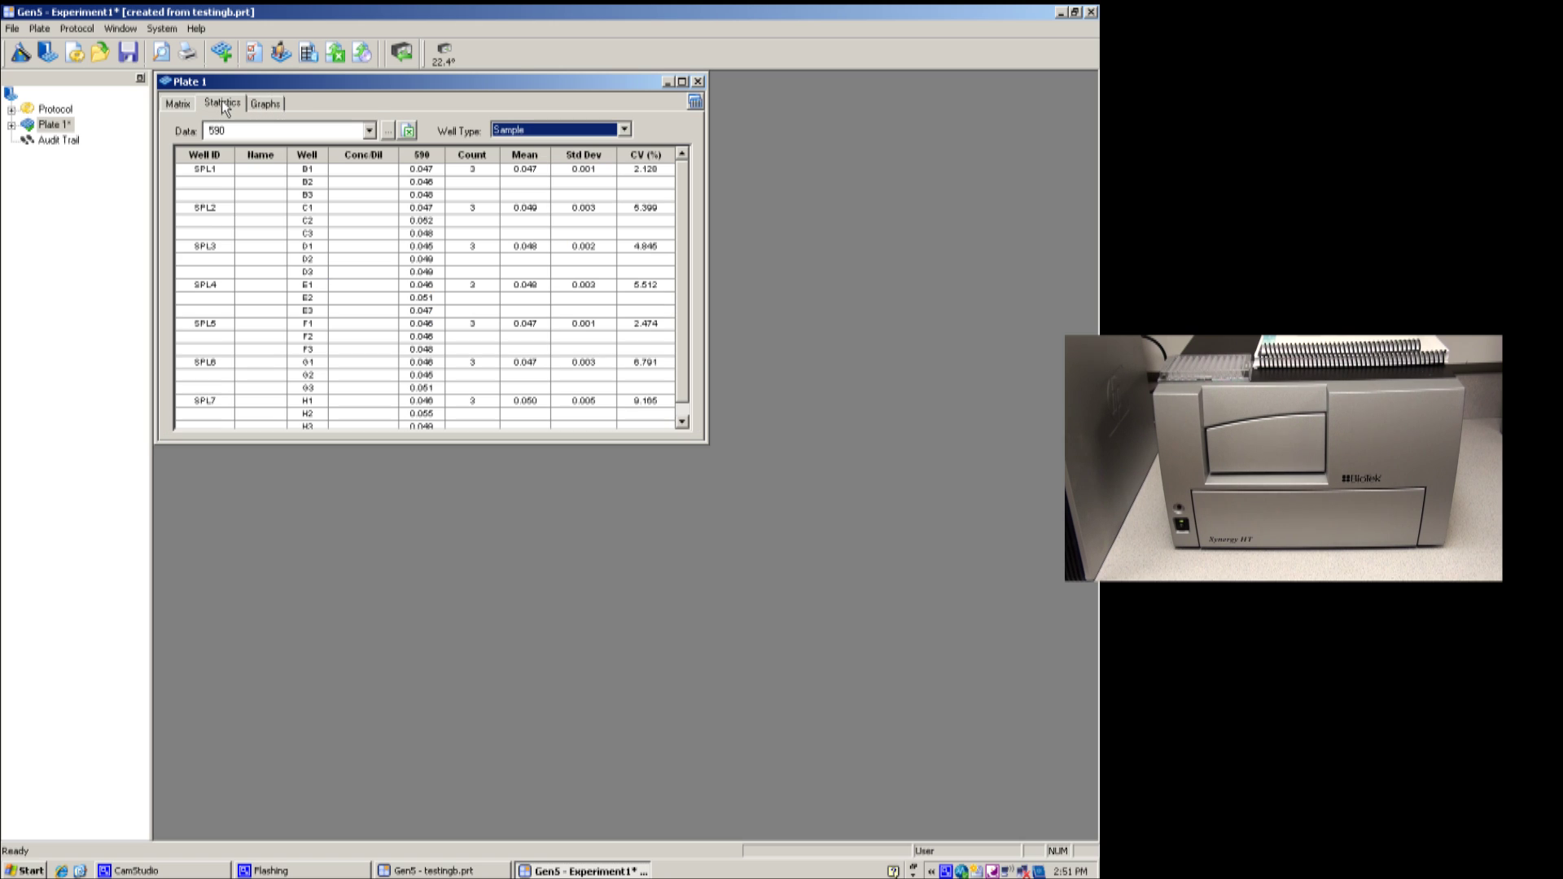
left_click(181, 106)
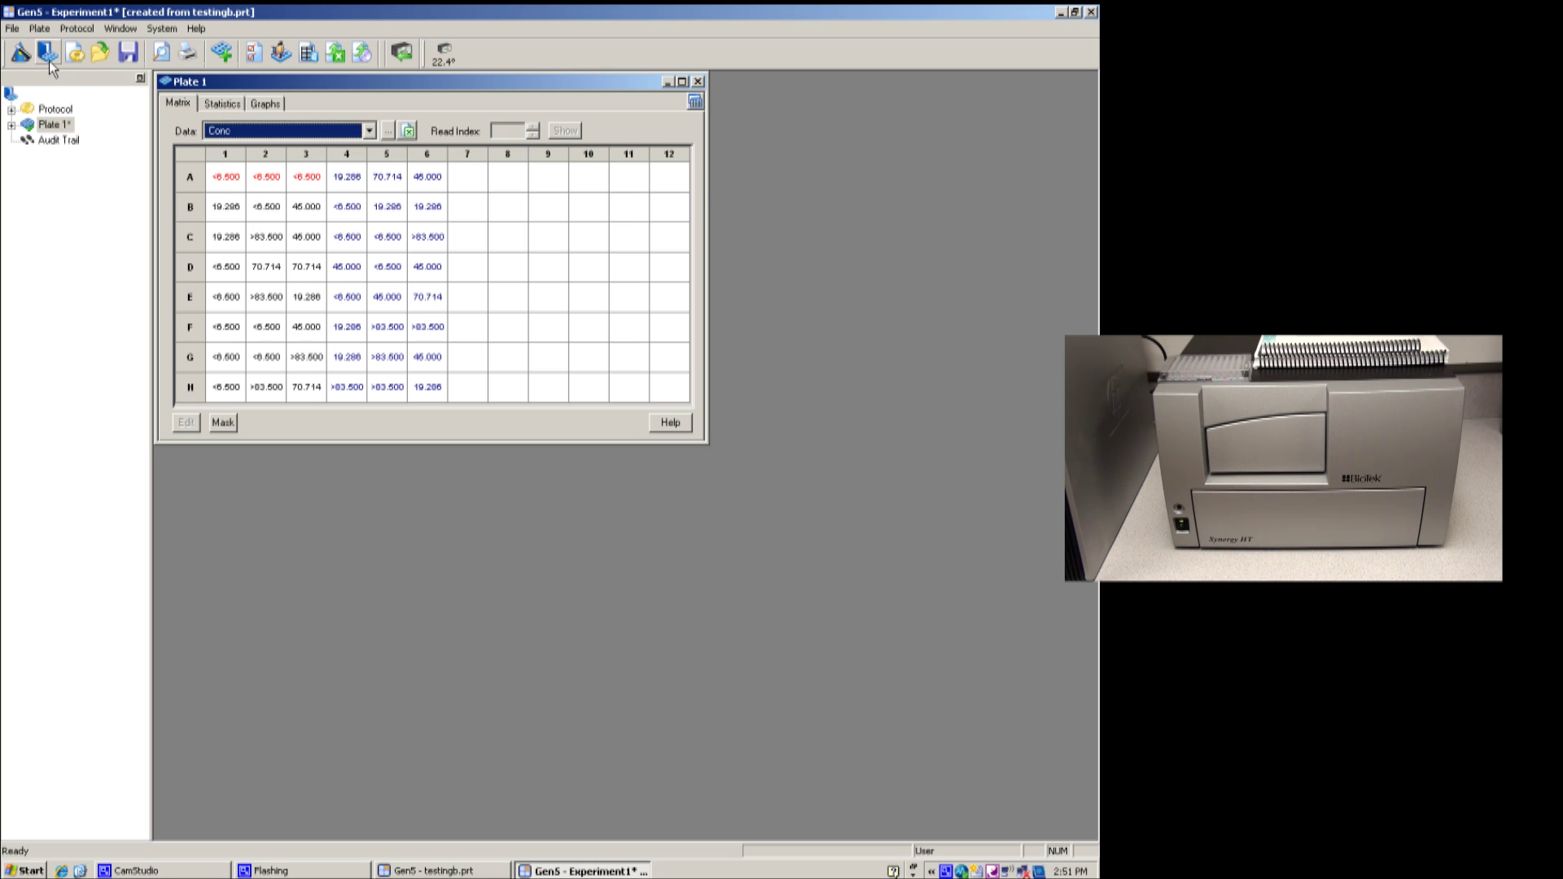
left_click(129, 51)
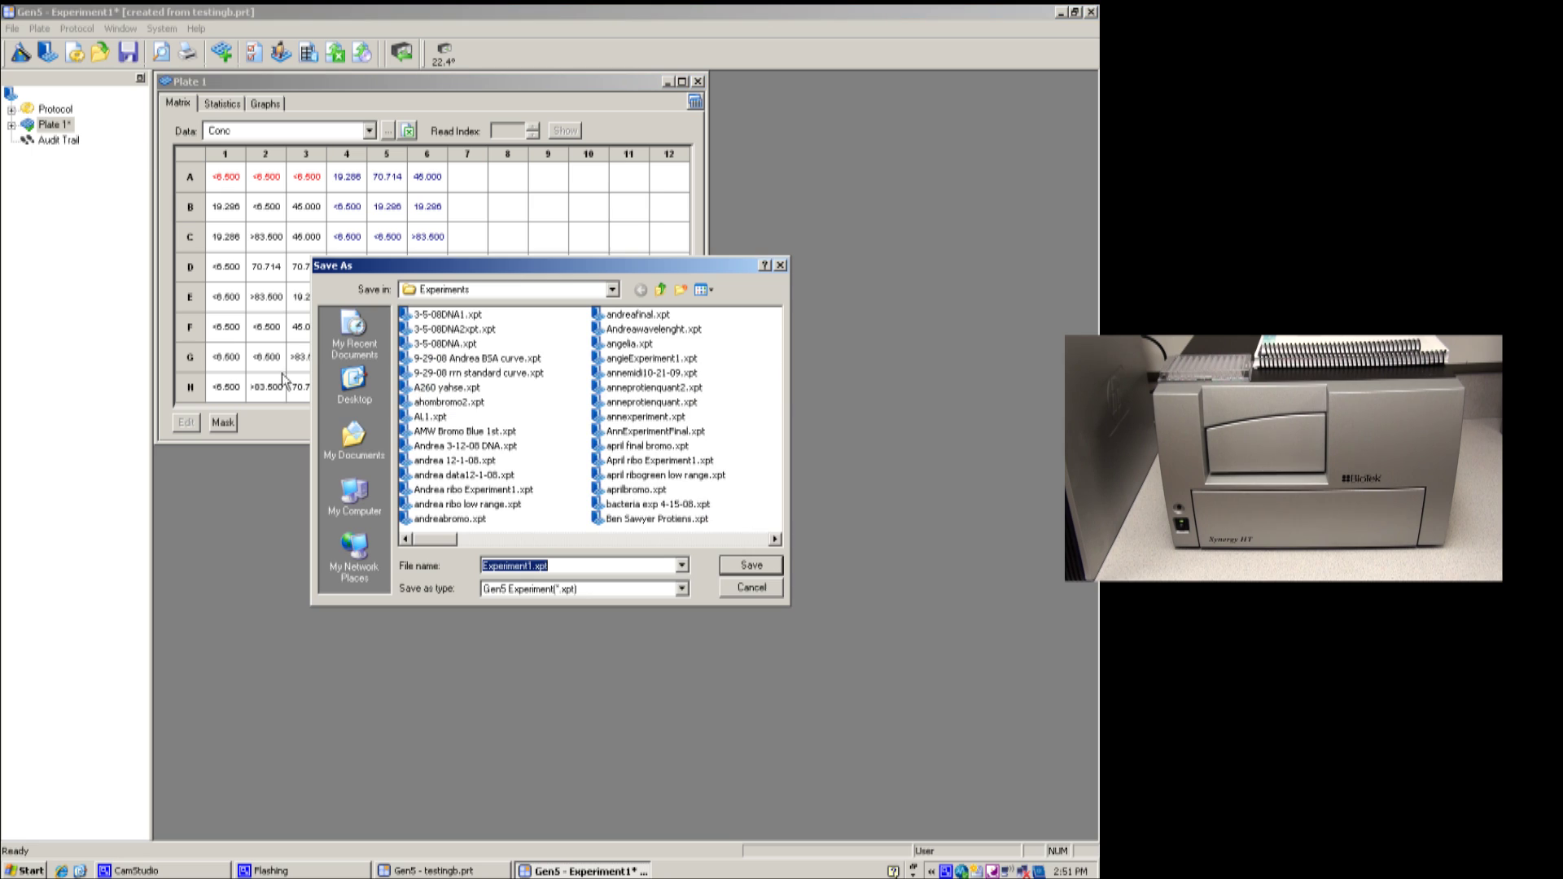
left_click(749, 565)
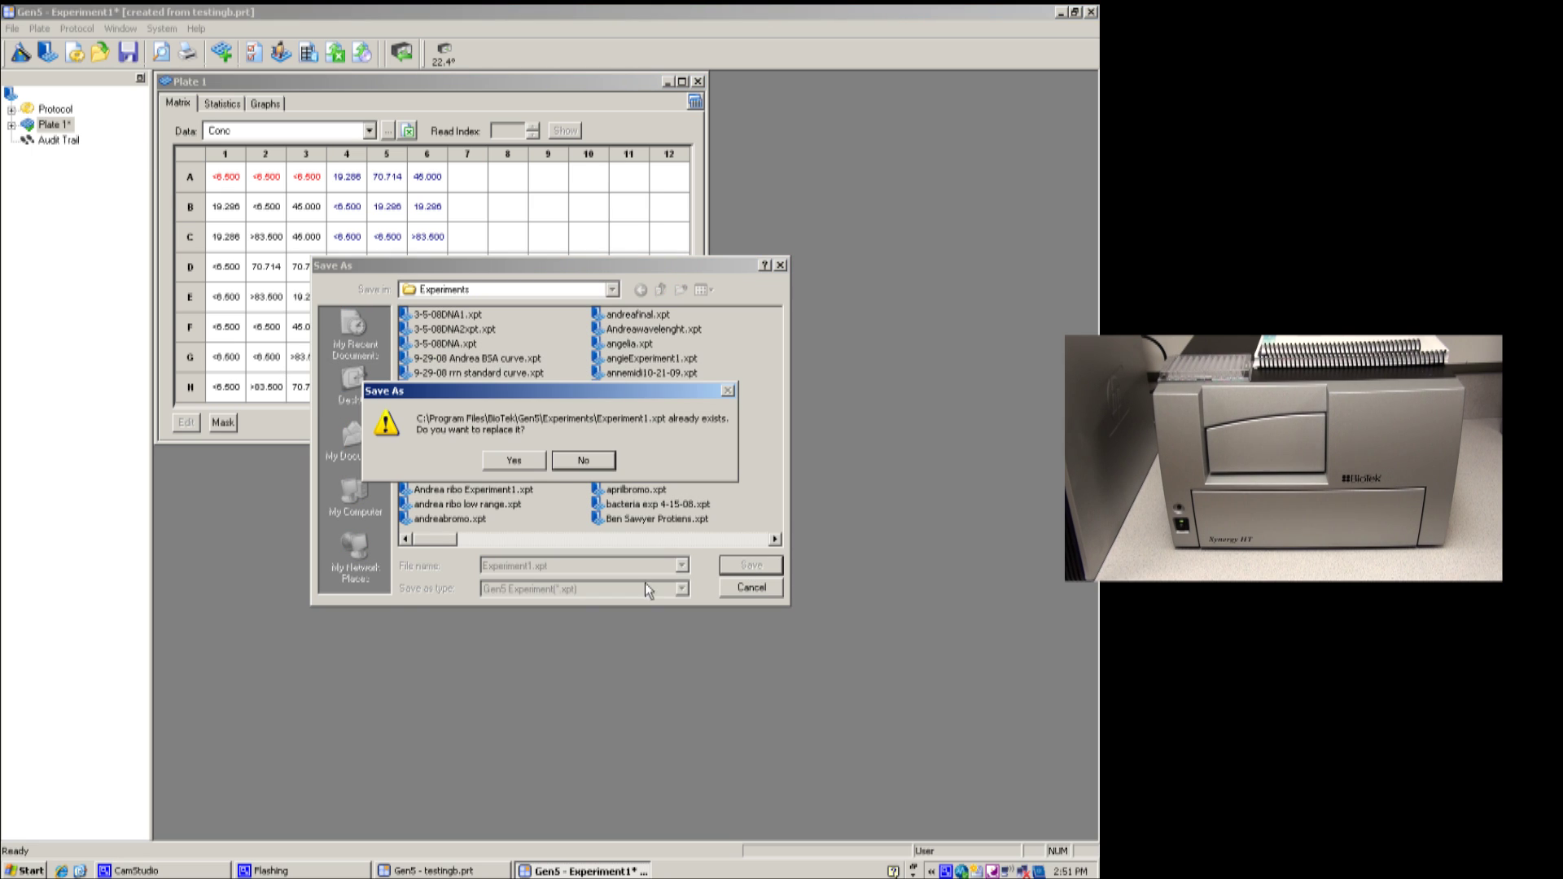